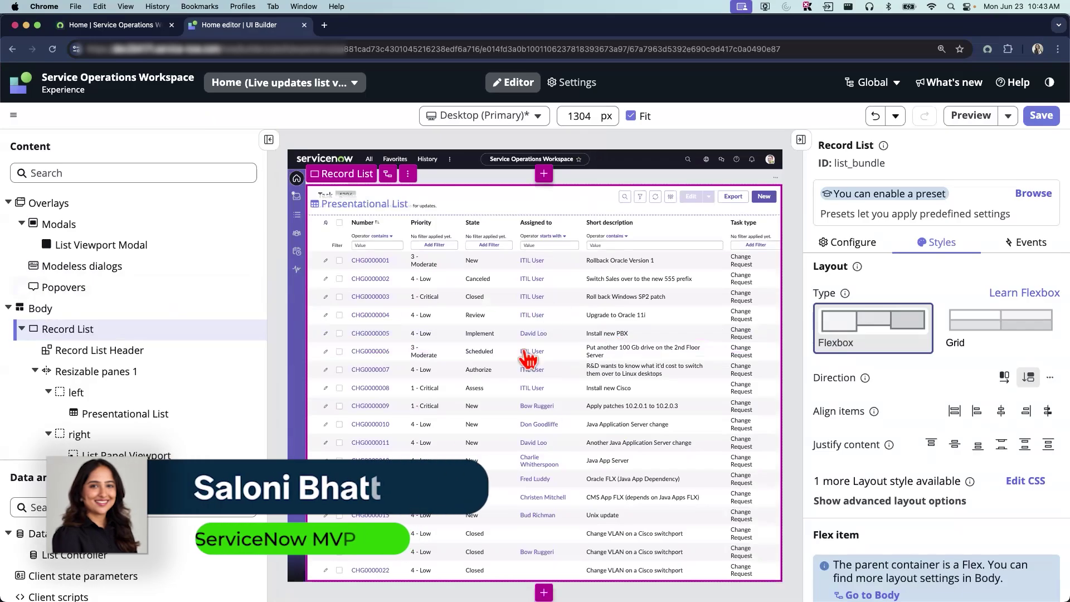
- Select the Presentational List and change its source table from Task to Incident
click(848, 245)
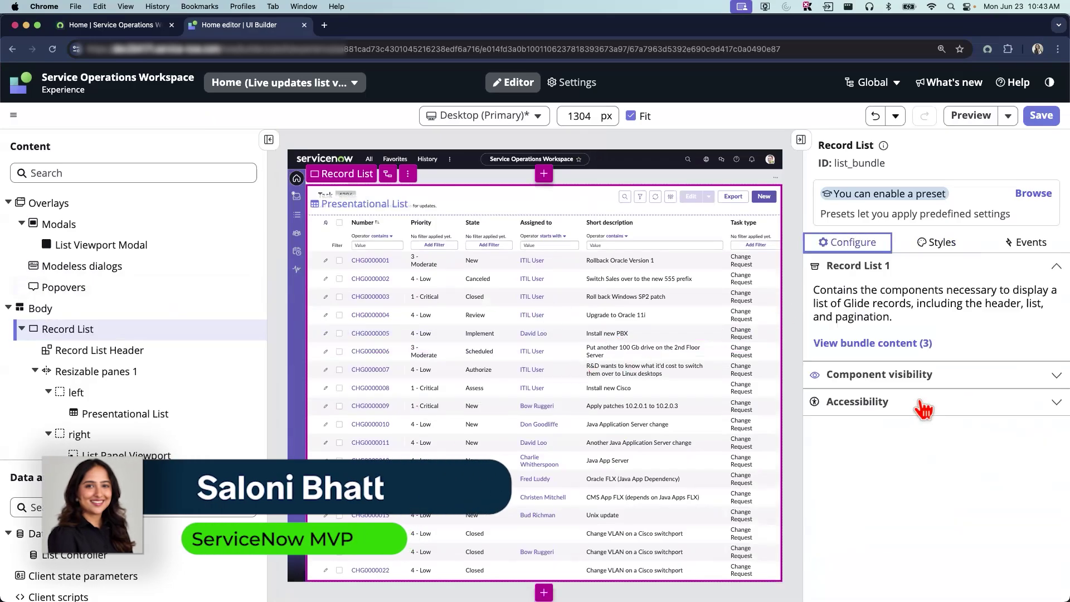
click(582, 344)
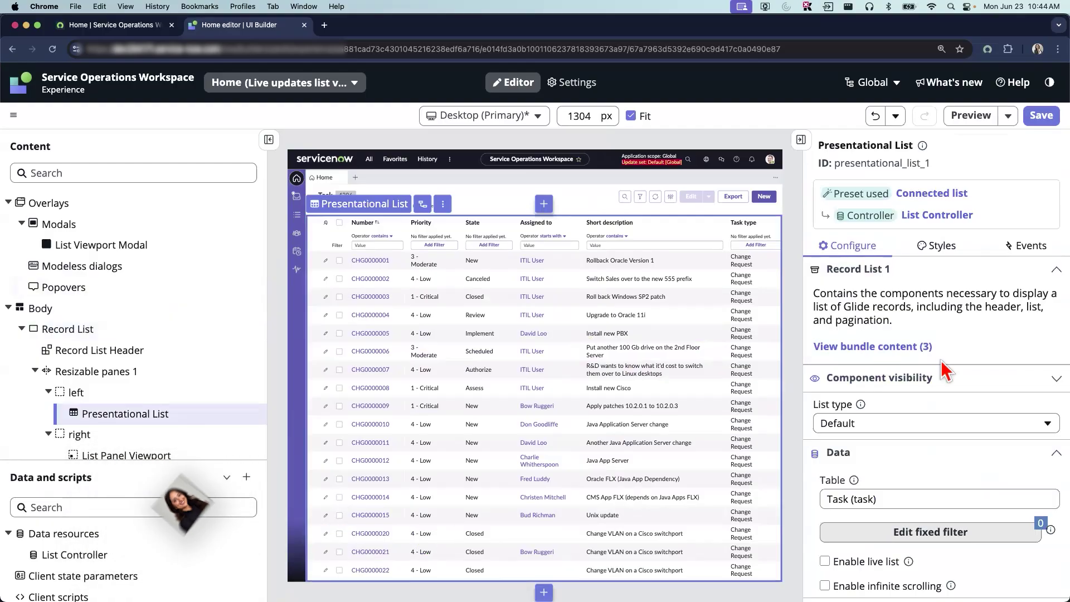
scroll(932, 377, down, 5)
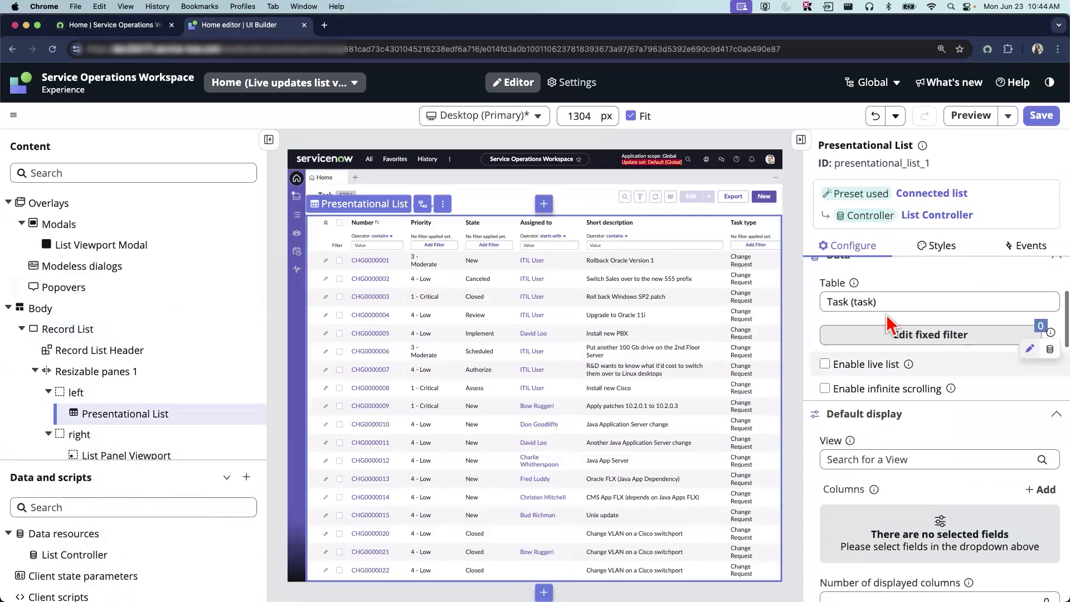
click(883, 302)
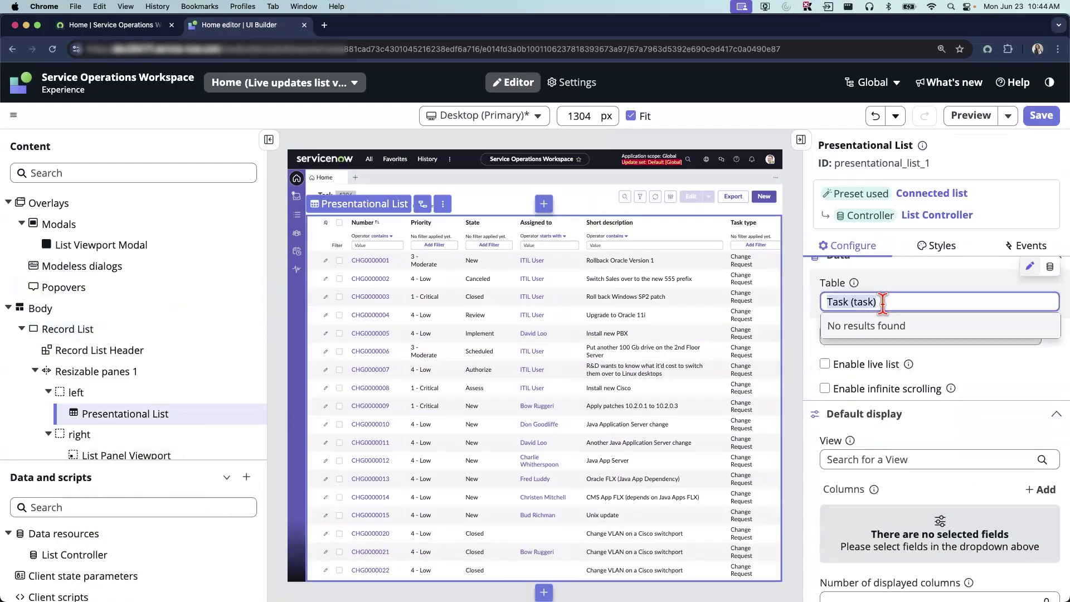
key(super+a)
key(BackSpace)
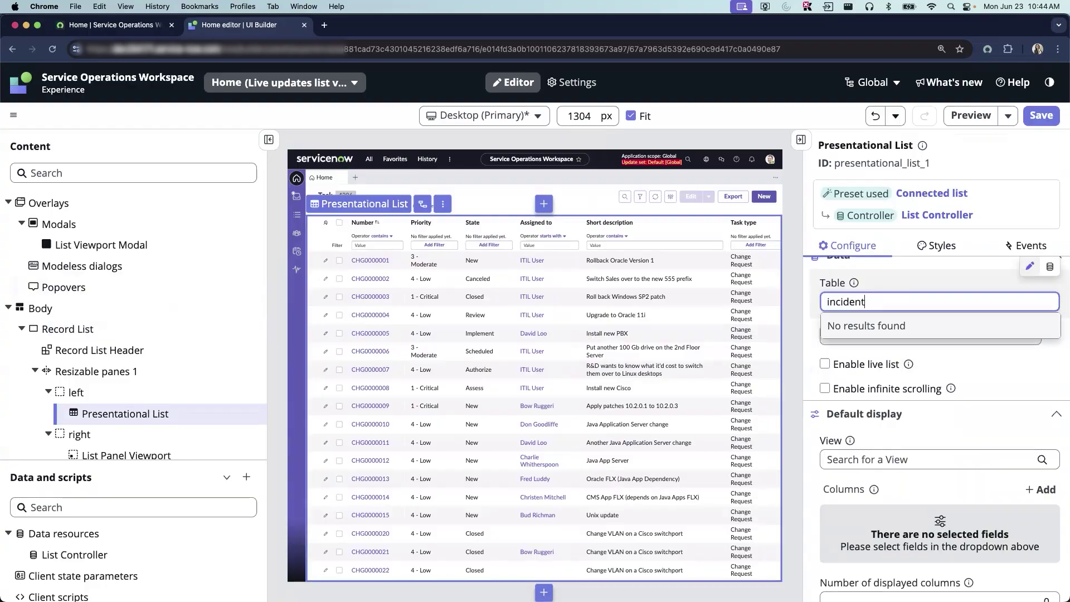
click(947, 336)
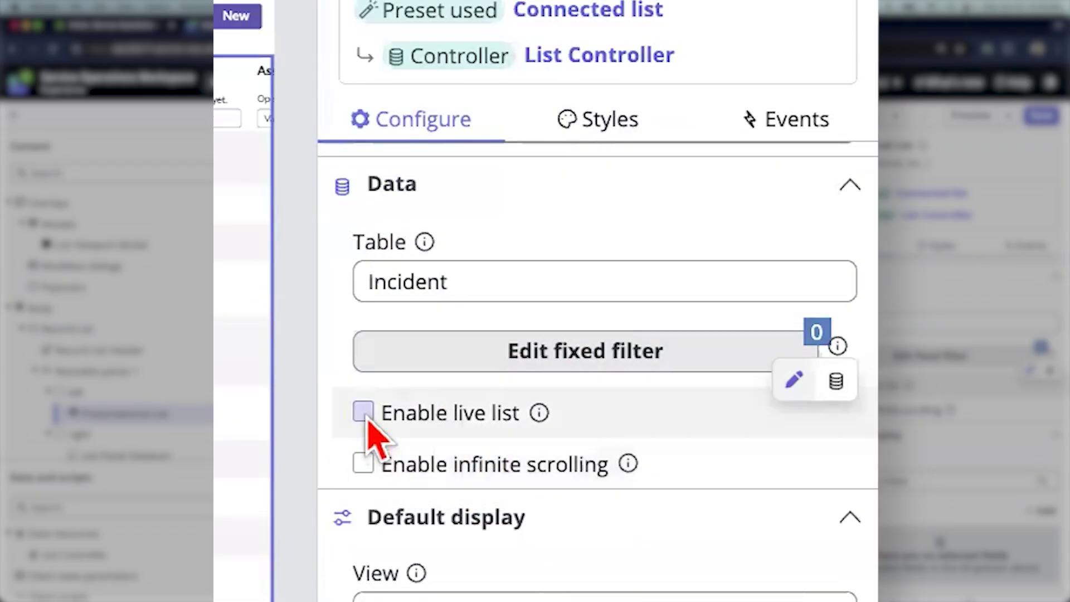
- Toggle the live list and infinite scrolling options, then note the live list tooltip's required system property
click(363, 413)
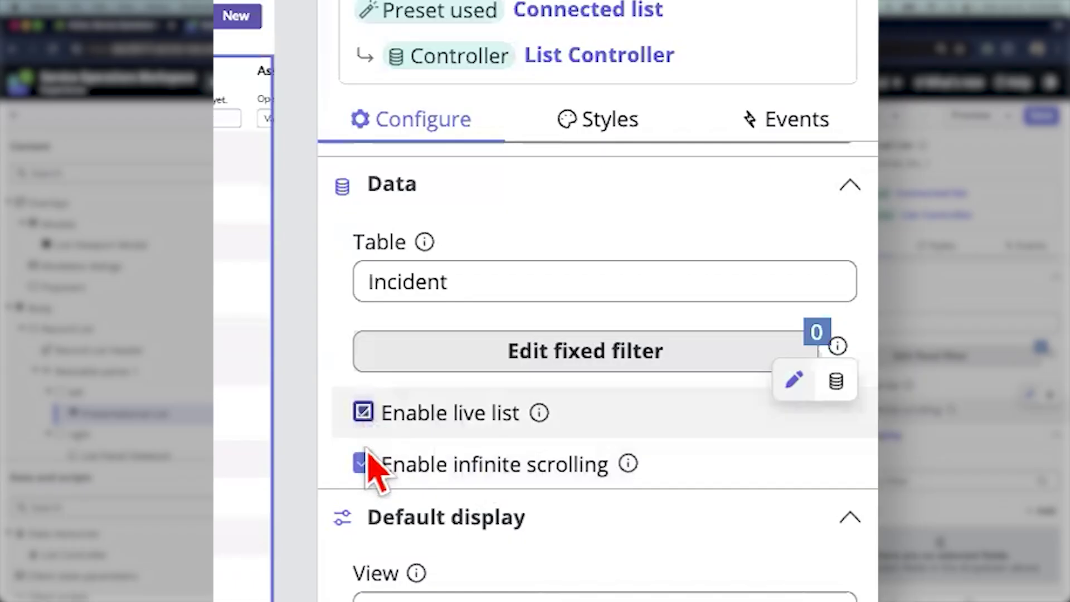
click(361, 467)
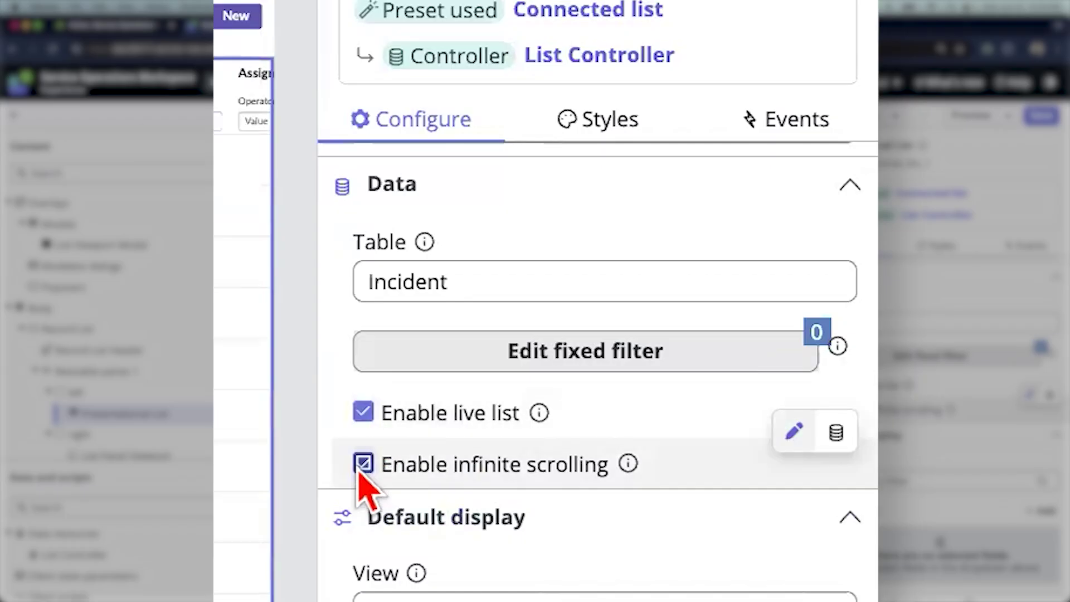
click(363, 412)
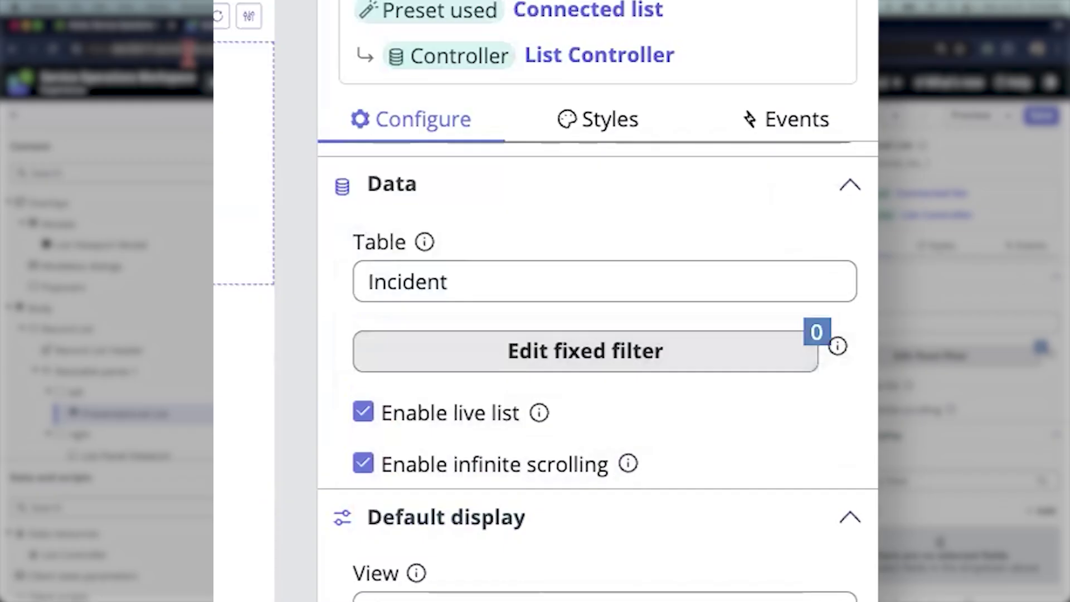
click(539, 413)
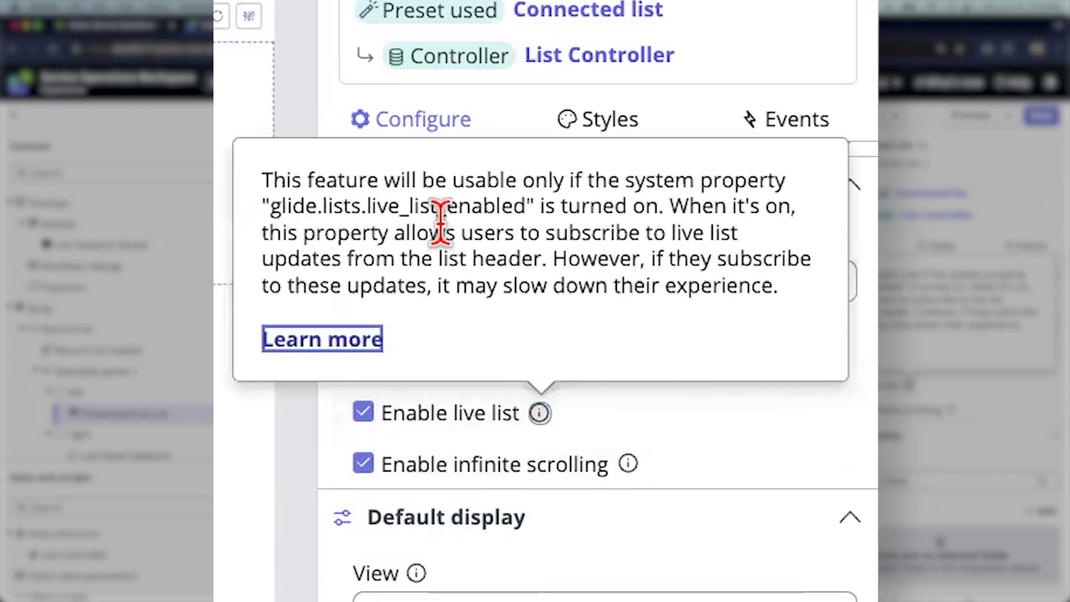
drag(270, 202, 526, 205)
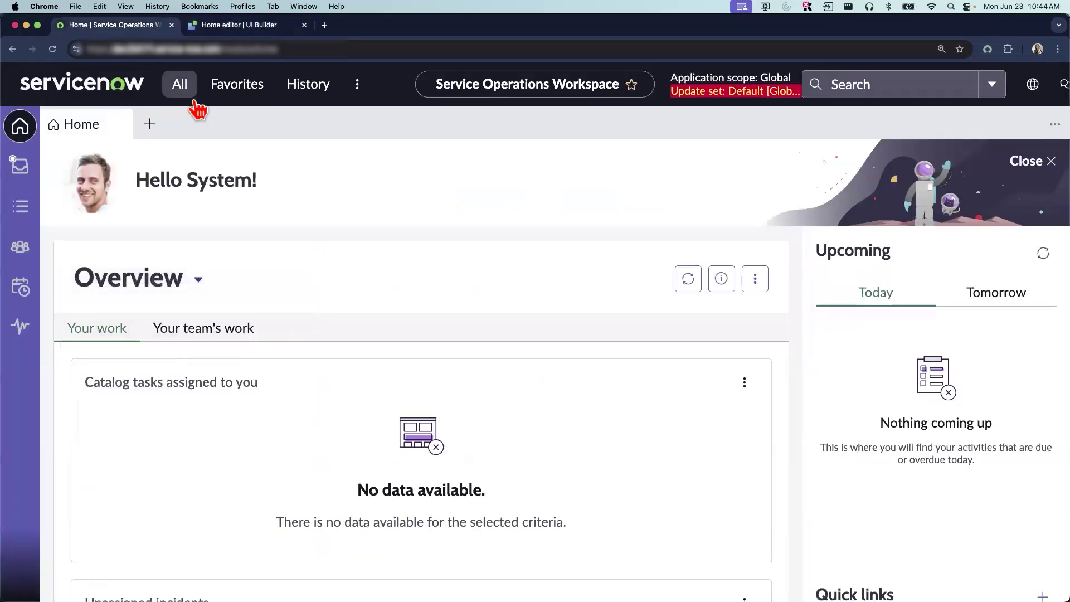
- Enter sys_properties.LIST in the navigation filter to open the System Properties list
click(195, 99)
key(alt+shift+Left)
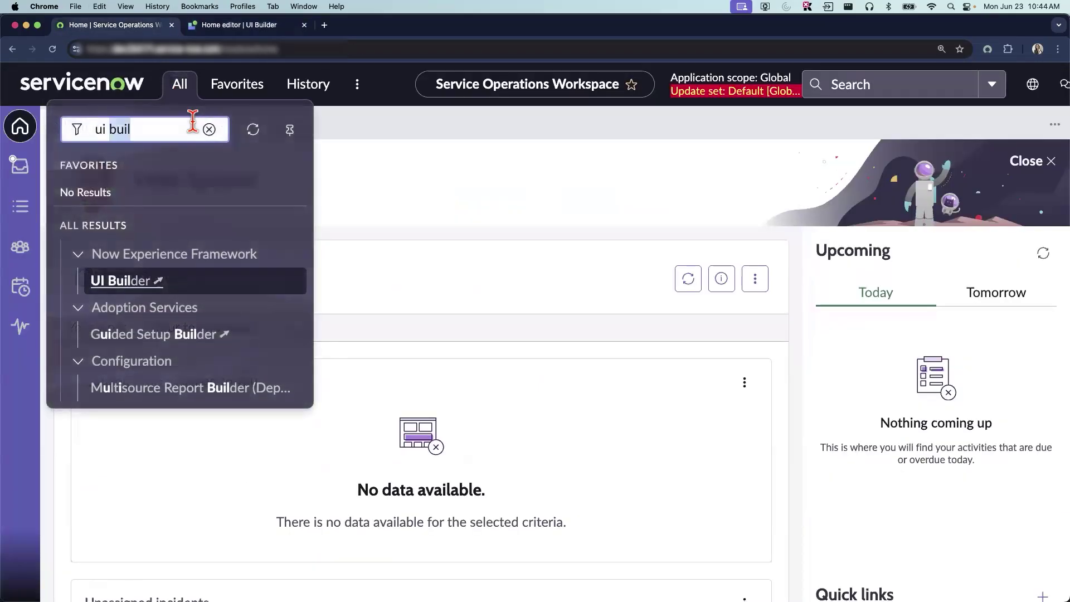
text(sys_properties)
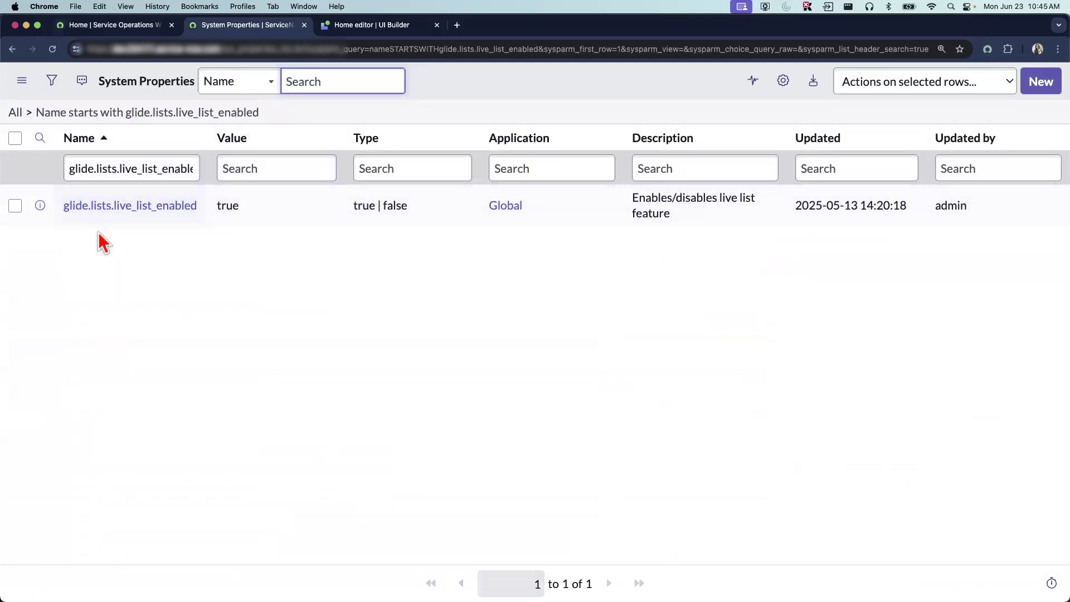
- Back in the page editor, tick Enable infinite scrolling on the list and save the page
click(365, 25)
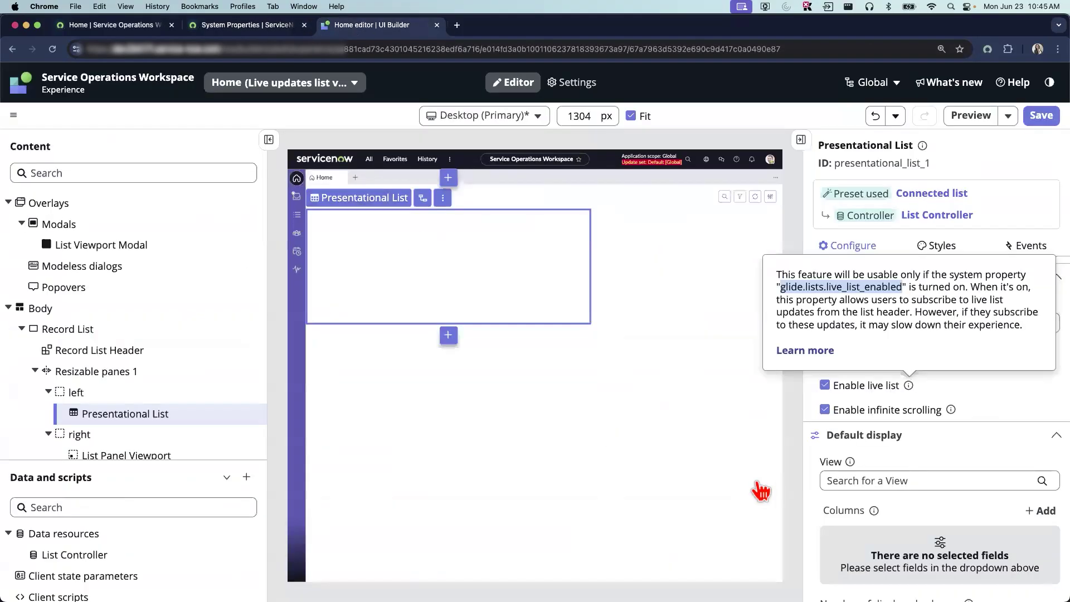
click(825, 409)
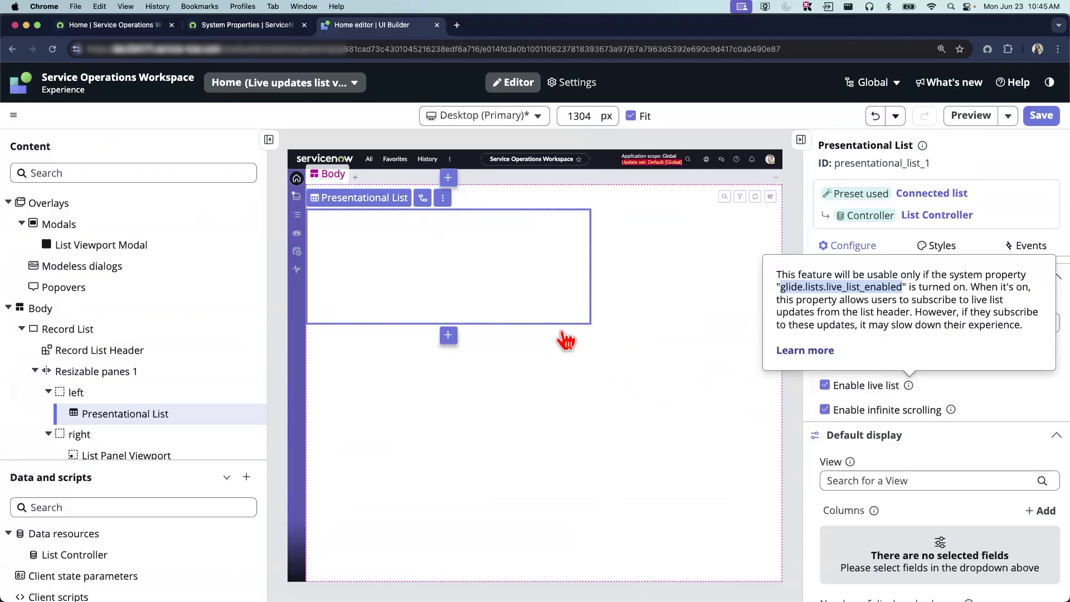
click(1039, 116)
- Reload the workspace home page and scroll the Incident list down to its end and back up
click(95, 25)
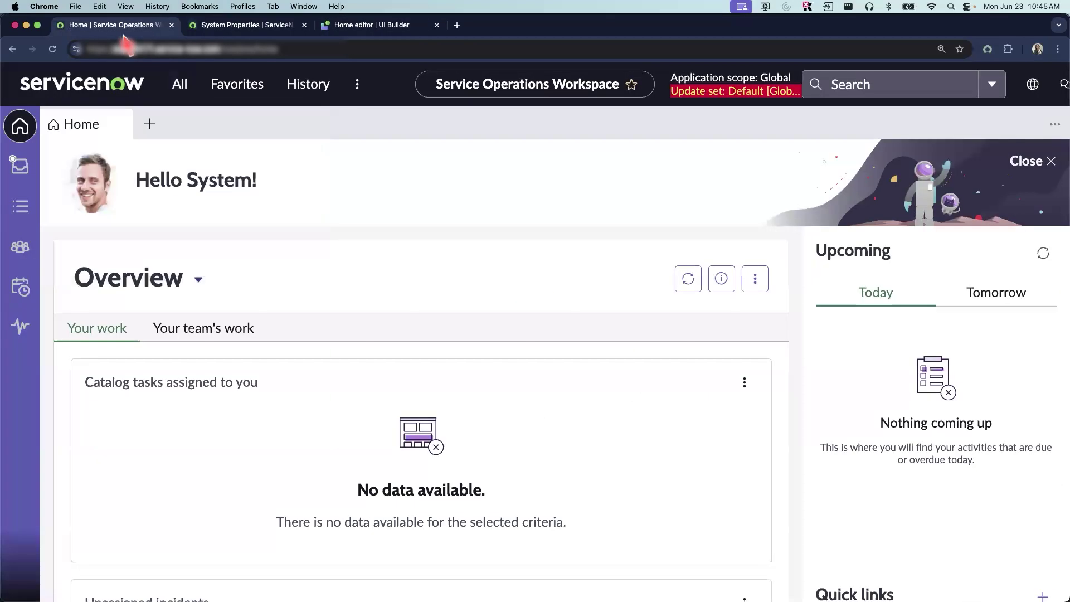
click(53, 49)
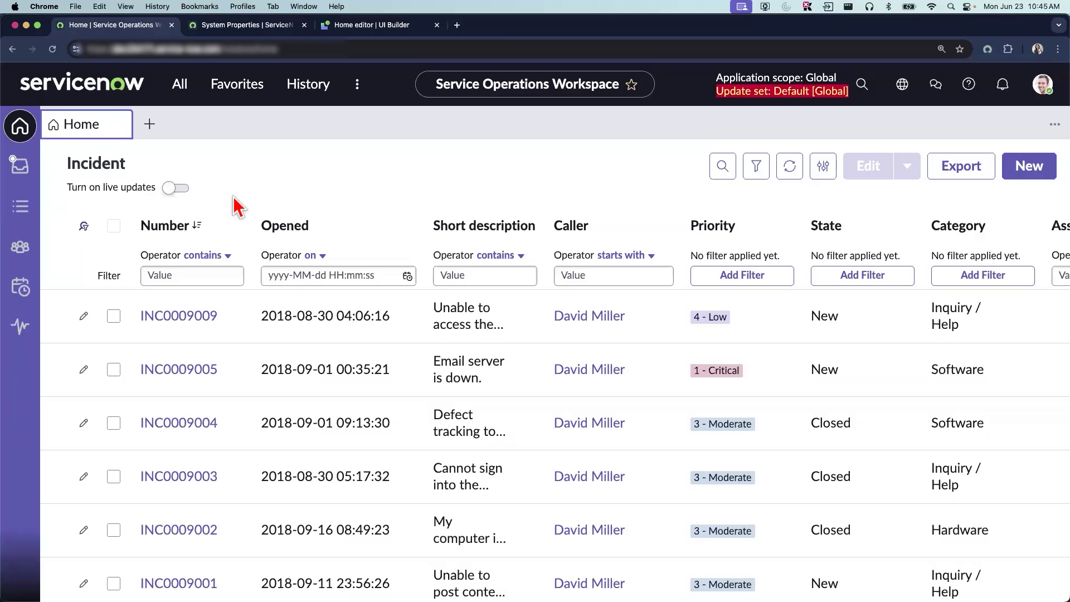
scroll(579, 304, down, 20)
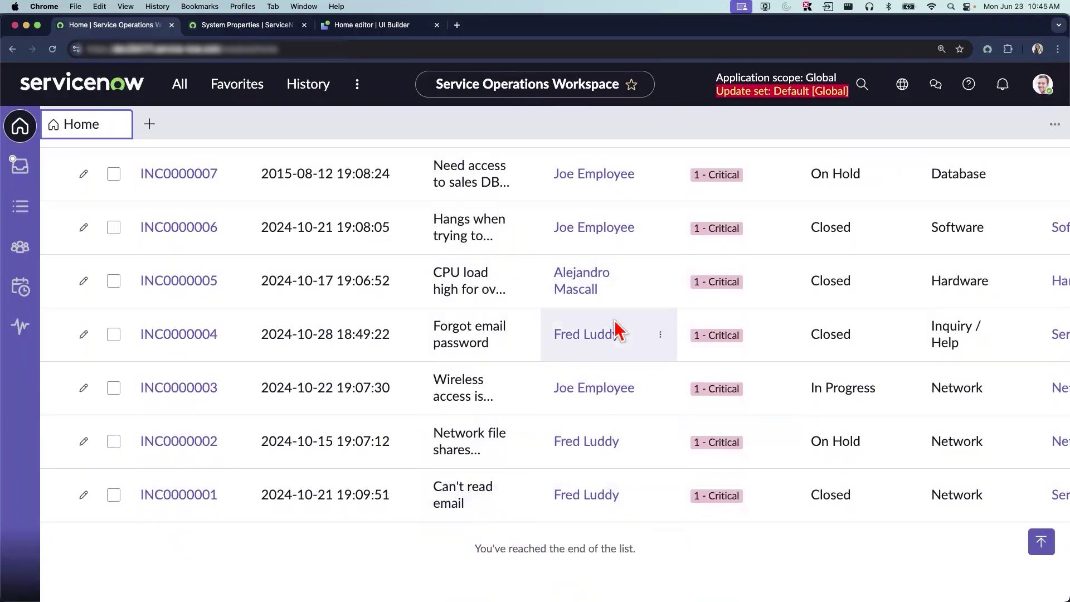
scroll(616, 330, up, 20)
scroll(617, 330, up, 20)
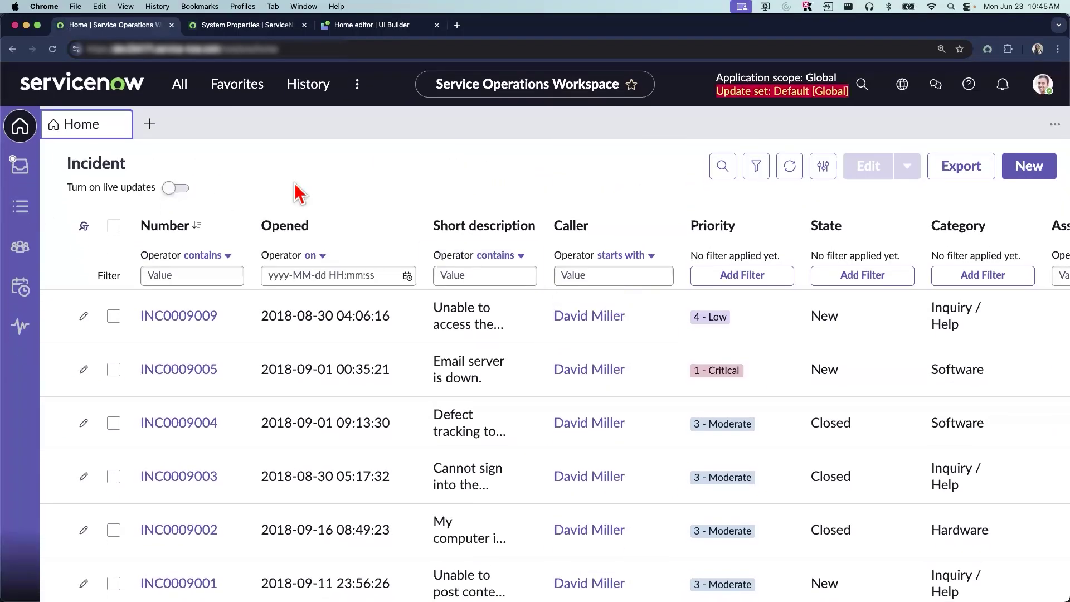
- Tile the workspace window on the right half and the incognito window on the left
key(ctrl+alt+Right)
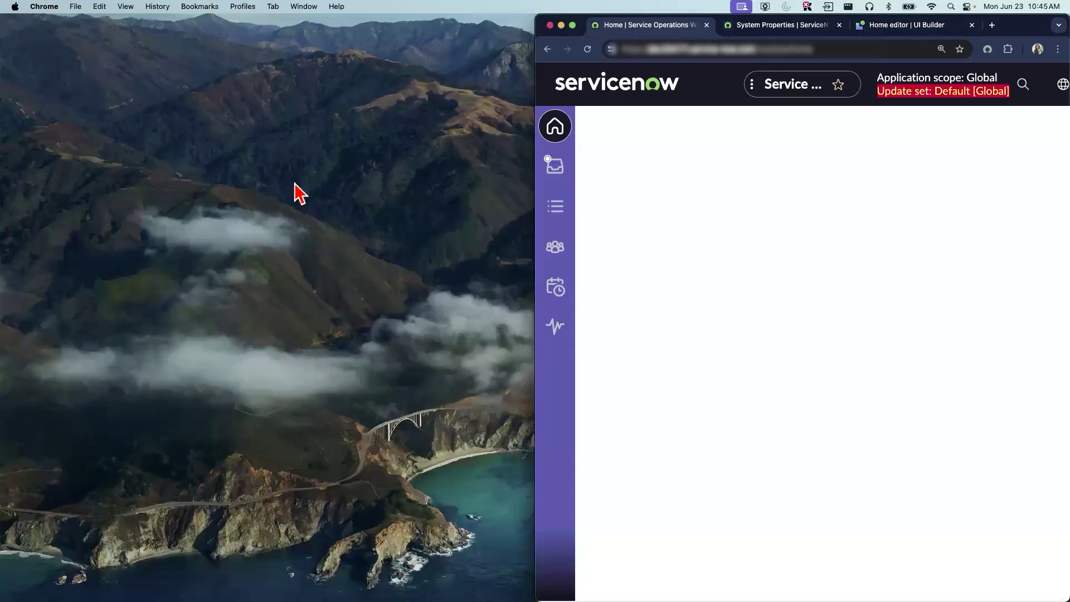
key(super+grave)
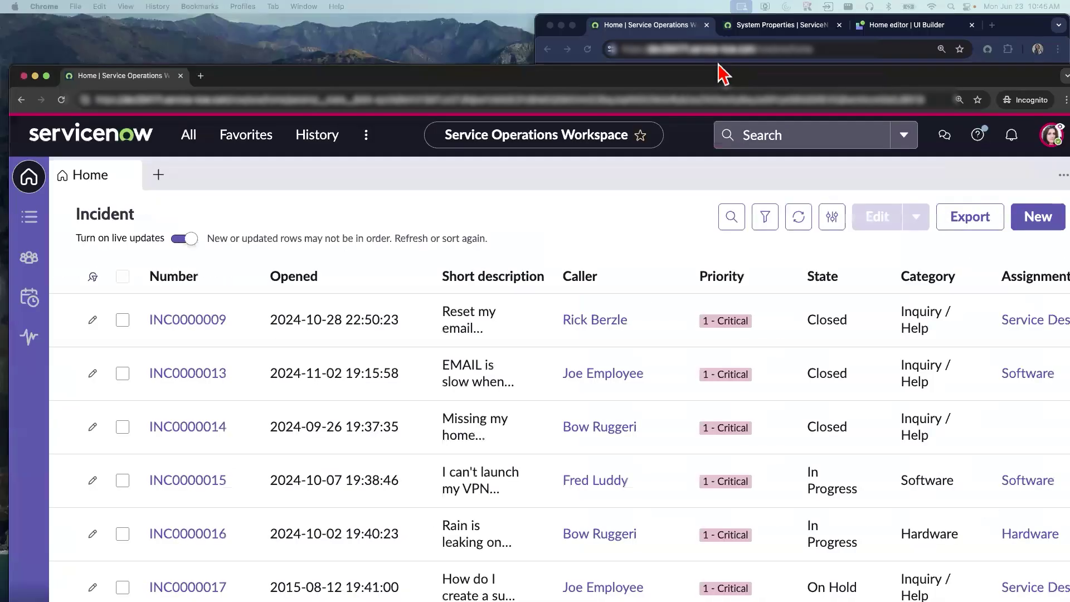
key(ctrl+alt+Left)
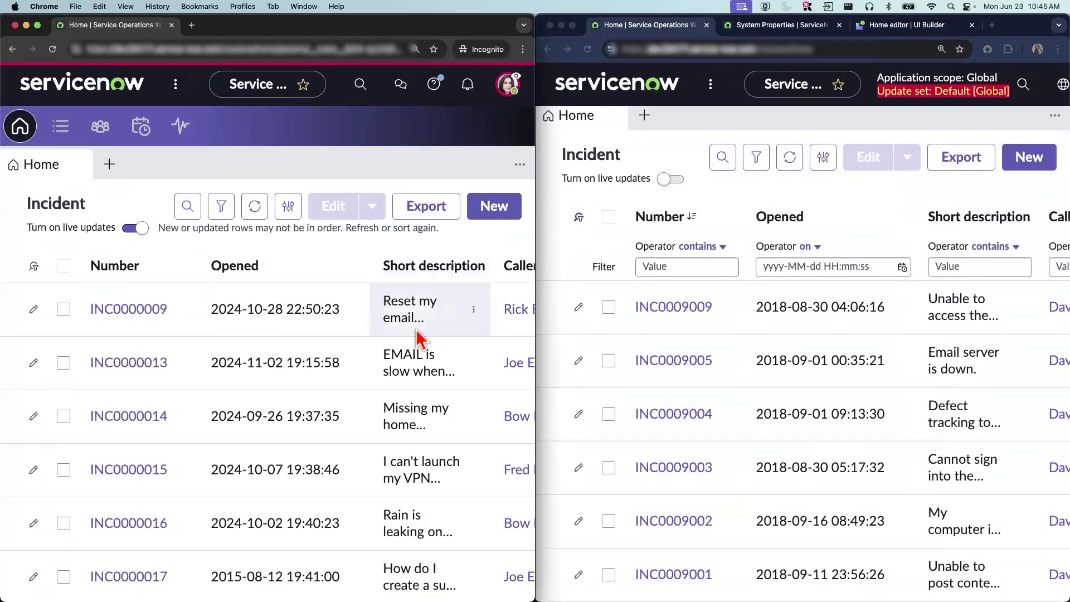
- Change INC0000009's short description to 'Reset my outlook password' inline
click(110, 322)
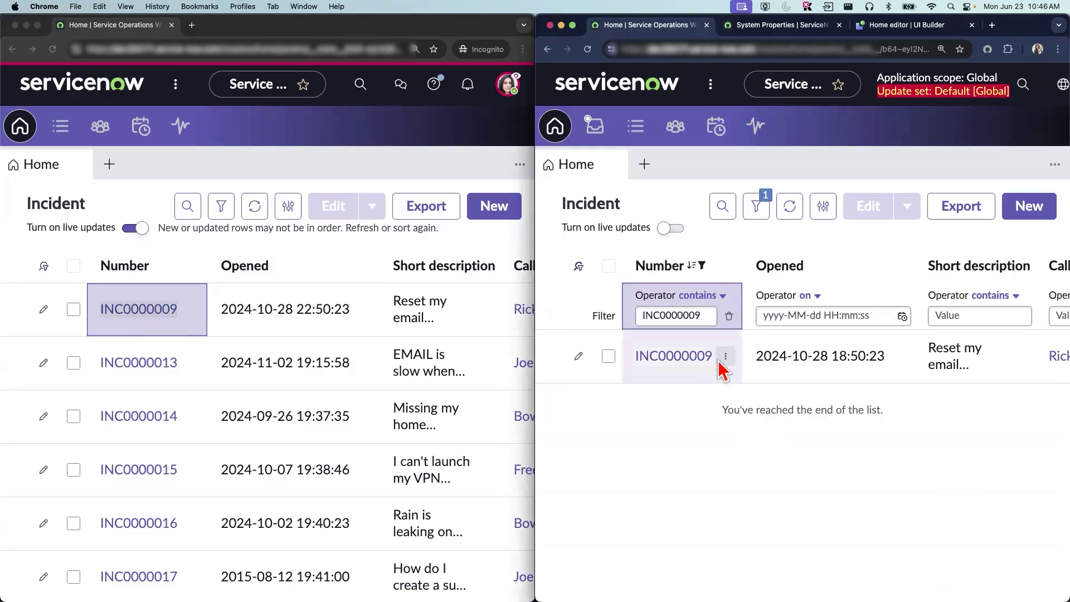
scroll(721, 369, right, 5)
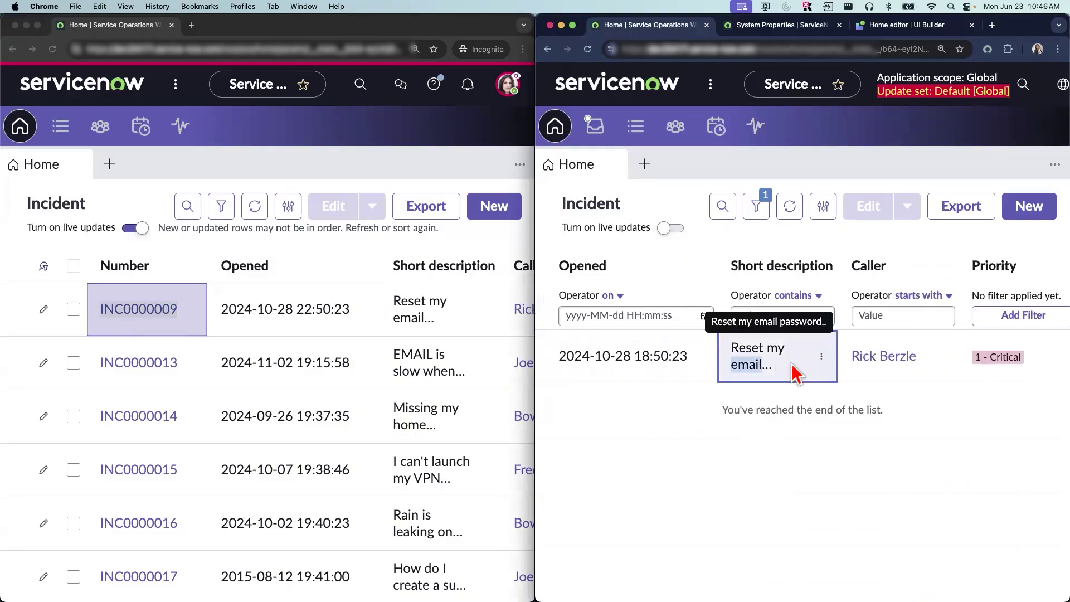
double_click(792, 369)
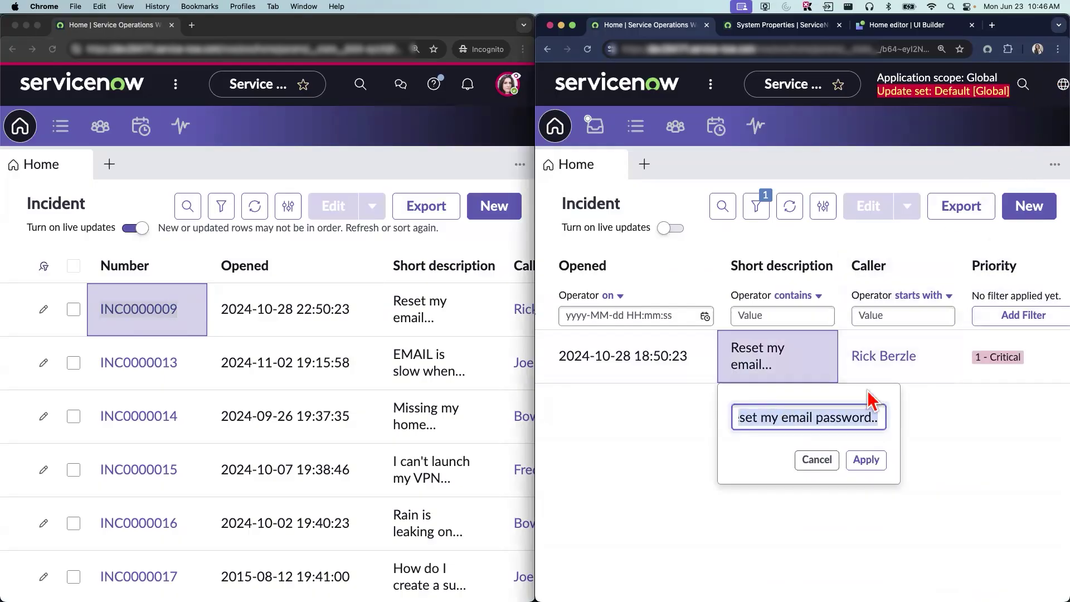
text(Reset)
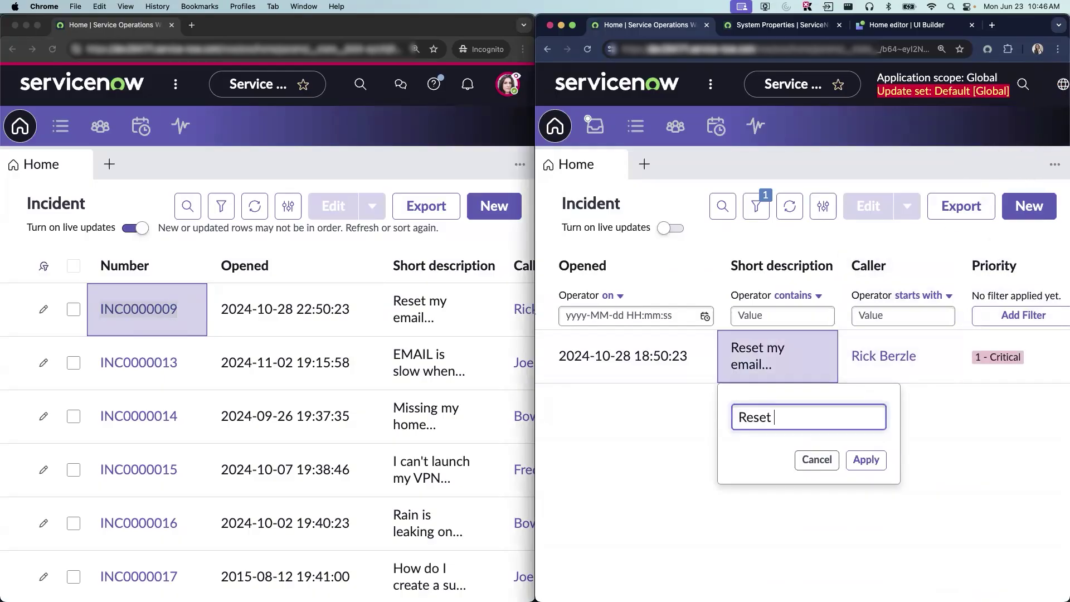
text( my outlook password)
click(866, 460)
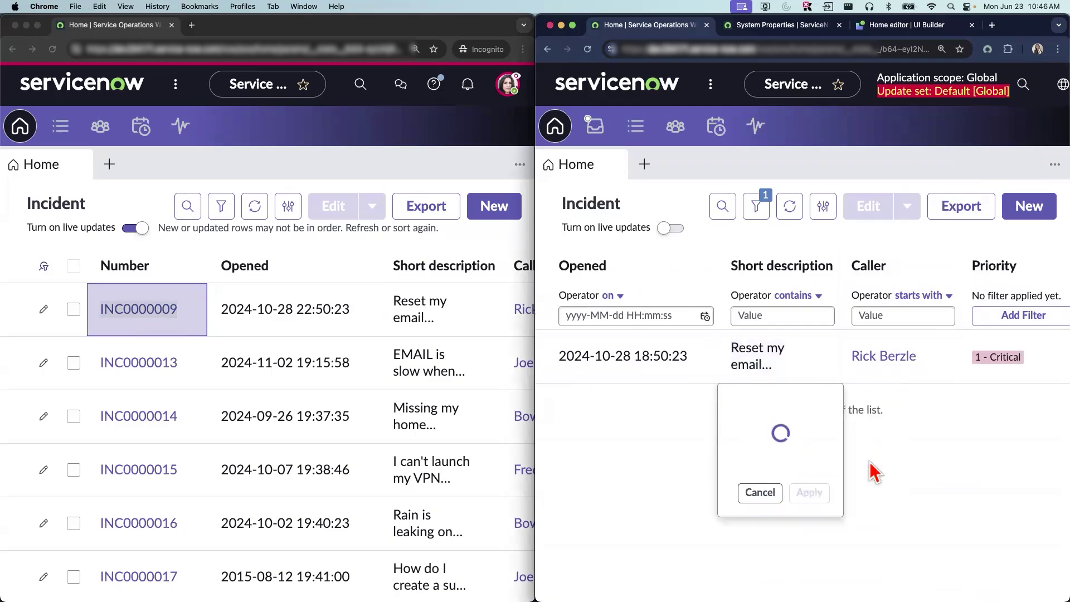
- Check INC0000009 in the live-updating list, then return to the non-live list
click(397, 294)
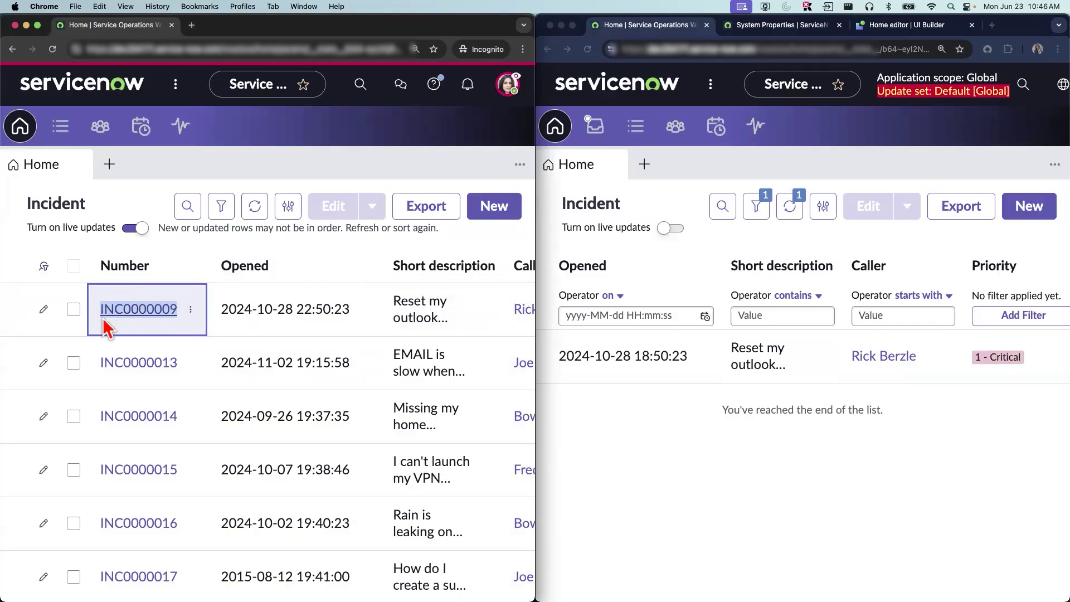
click(735, 362)
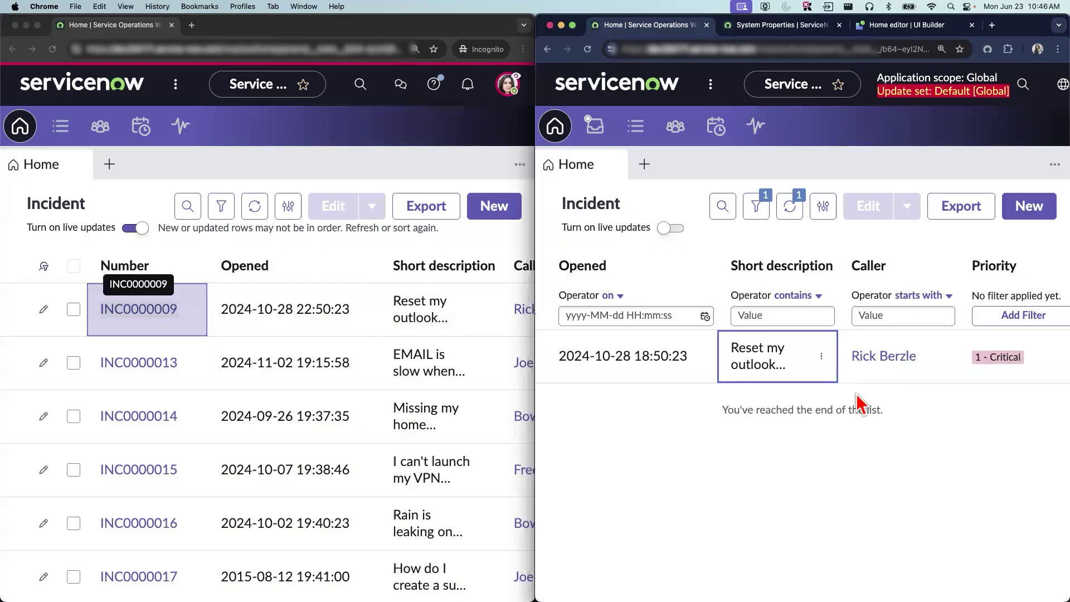
scroll(838, 396, right, 3)
scroll(838, 397, right, 4)
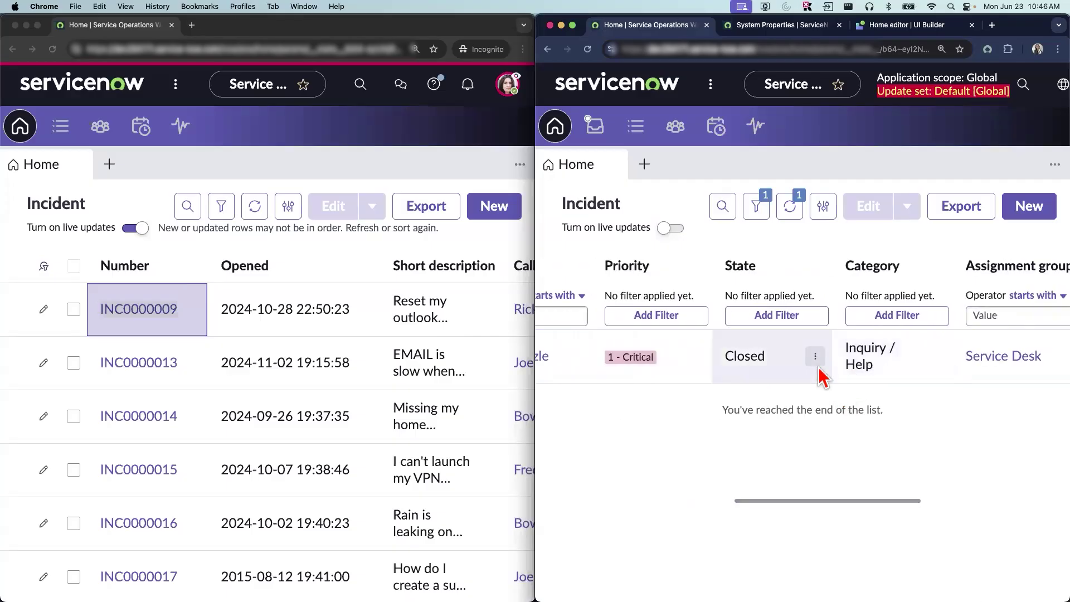
scroll(819, 373, left, 10)
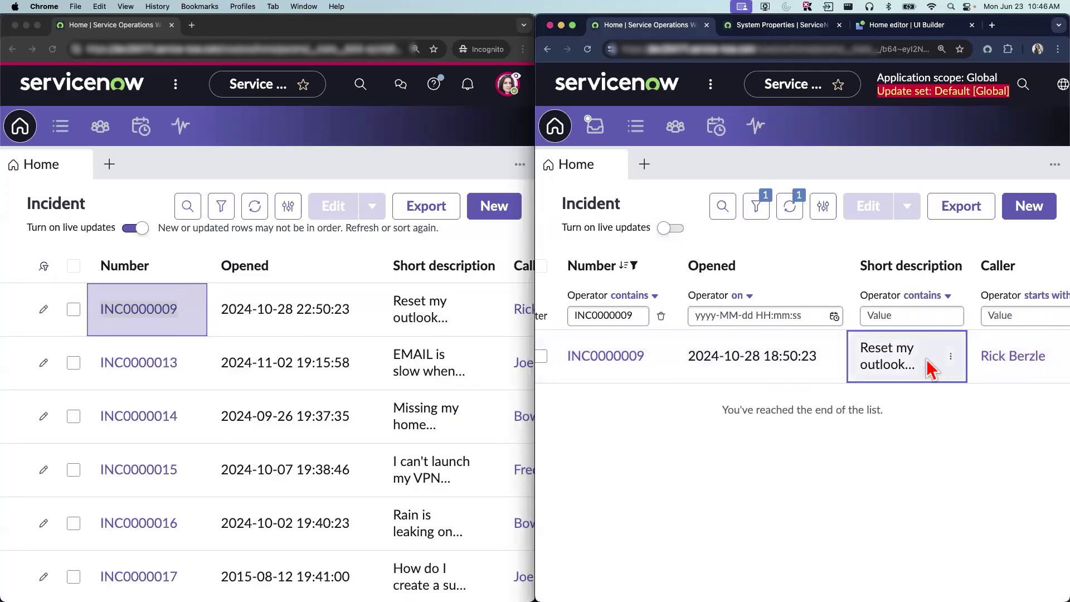
- Replace the short description with 'My password is not working' and view the live-updating window
double_click(929, 364)
key(super+a)
text(My p)
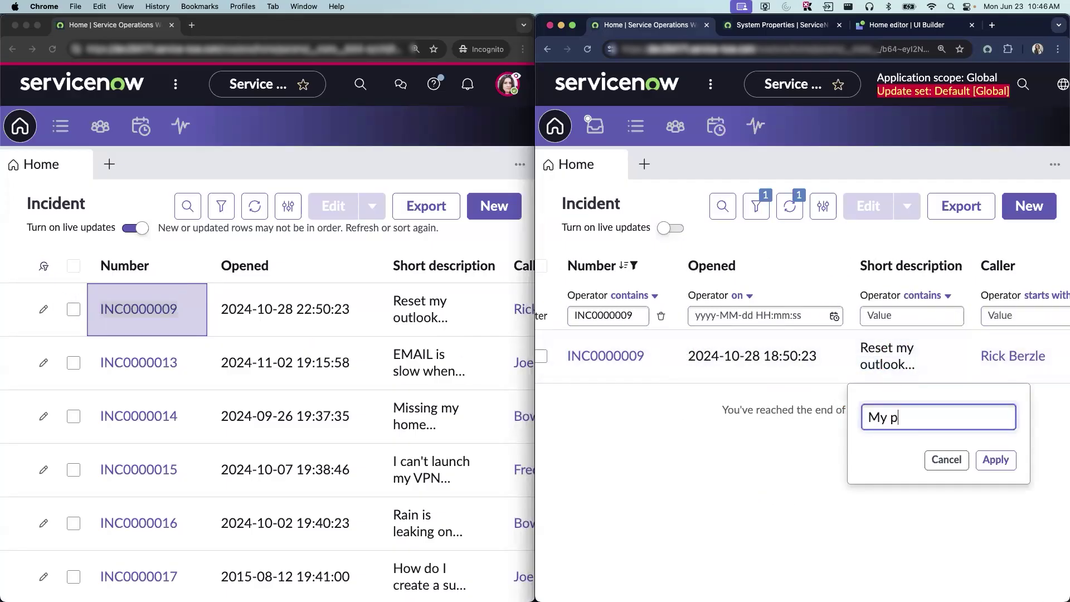
text(assword is not working)
click(995, 459)
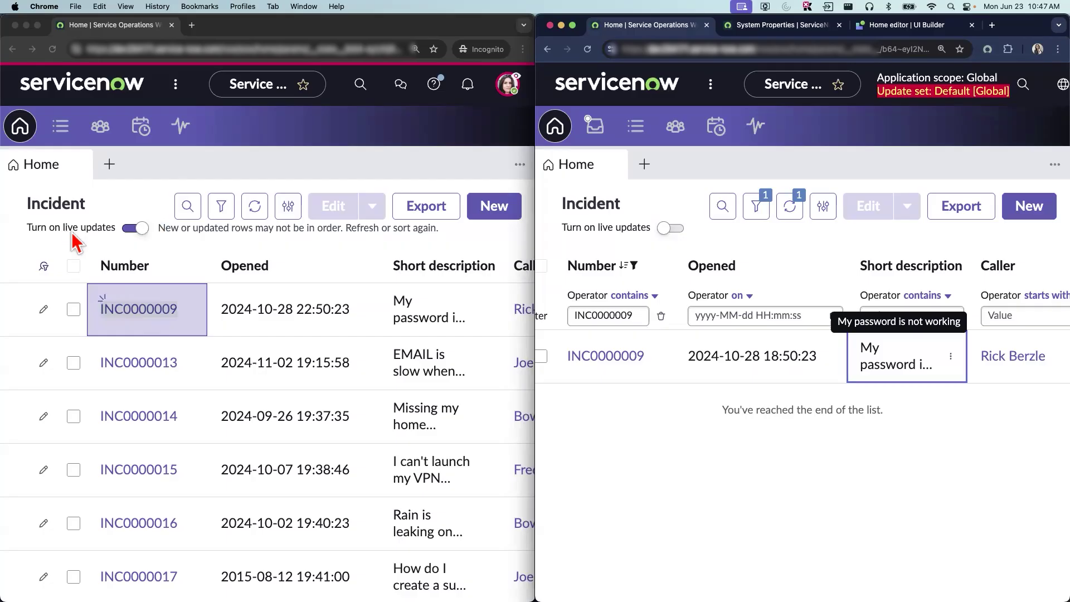
click(284, 256)
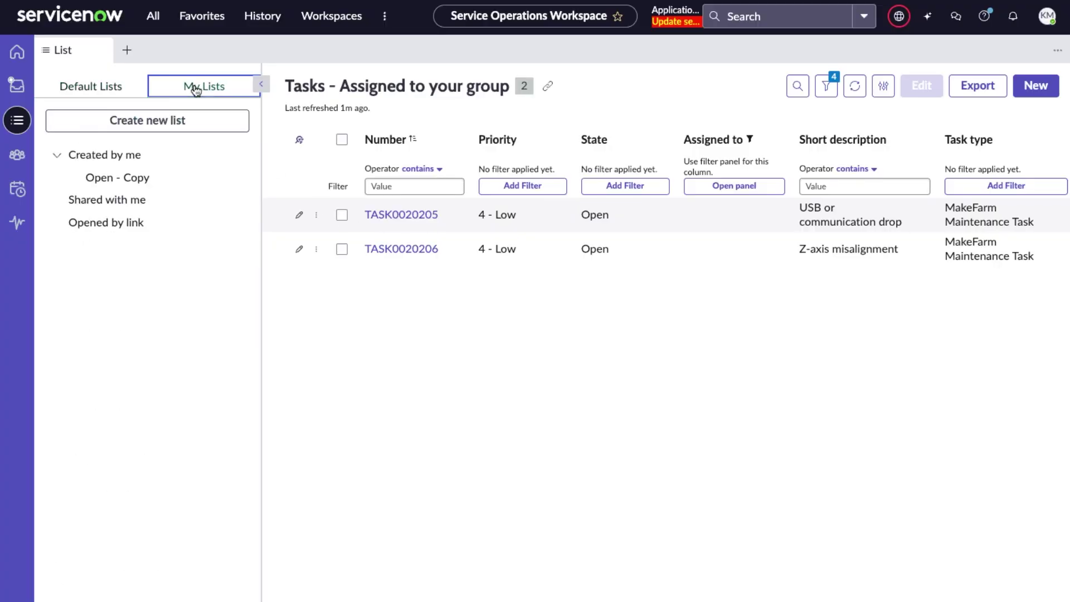
- Share the Open - Copy list with a user found through the share search
click(167, 177)
click(240, 179)
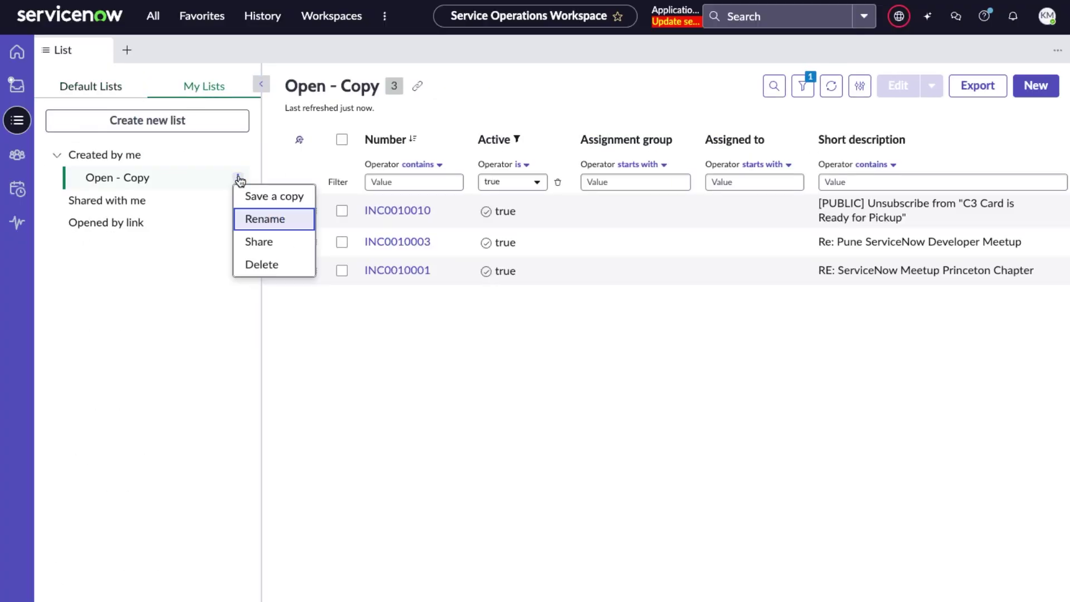
click(267, 245)
text(ea)
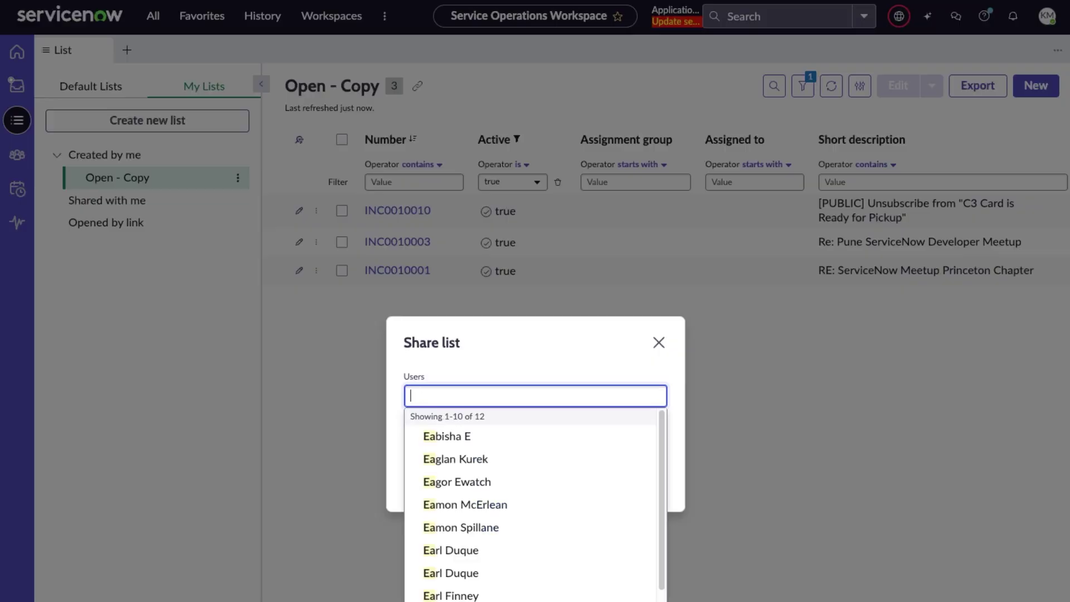
click(454, 435)
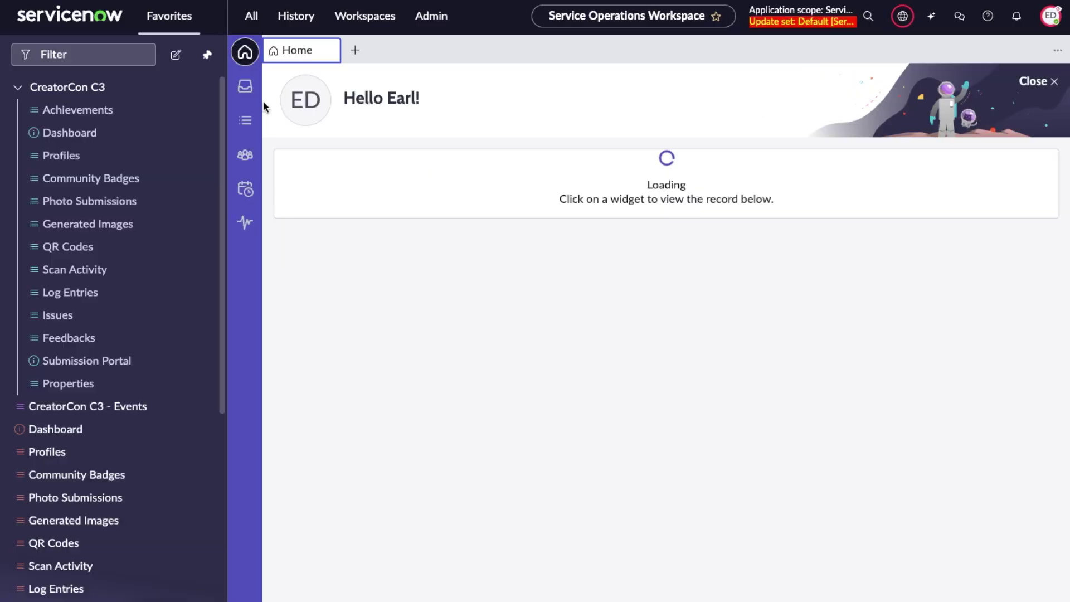
- As the recipient, open the shared Open - Copy list from My Lists
click(245, 120)
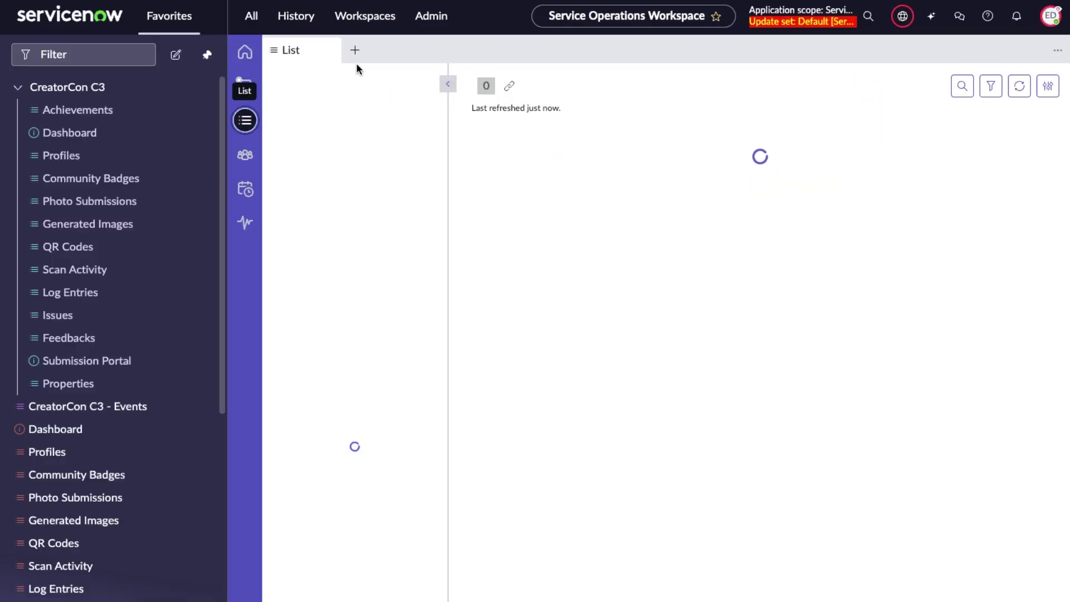
click(417, 87)
click(382, 194)
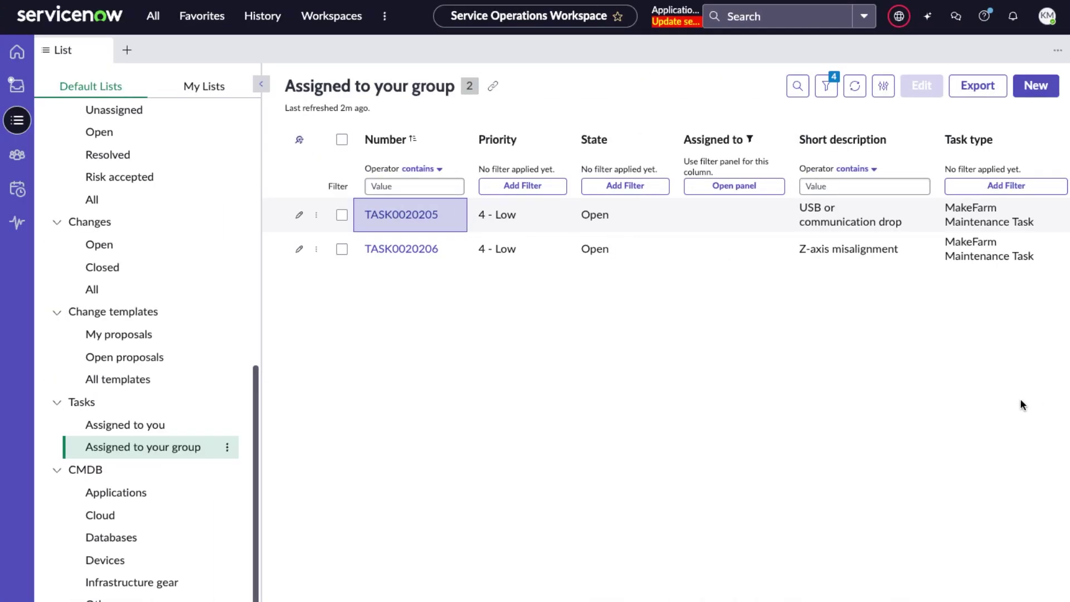
- Add an OR condition 'Opened on This month' to the filter, then browse the State filter's values
click(820, 95)
click(586, 263)
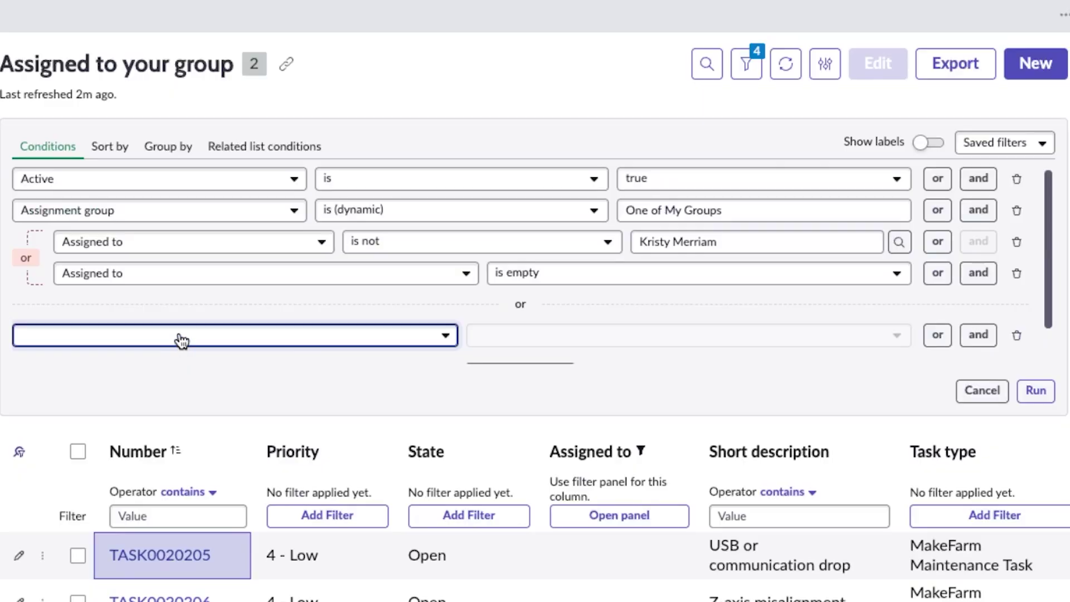
click(181, 341)
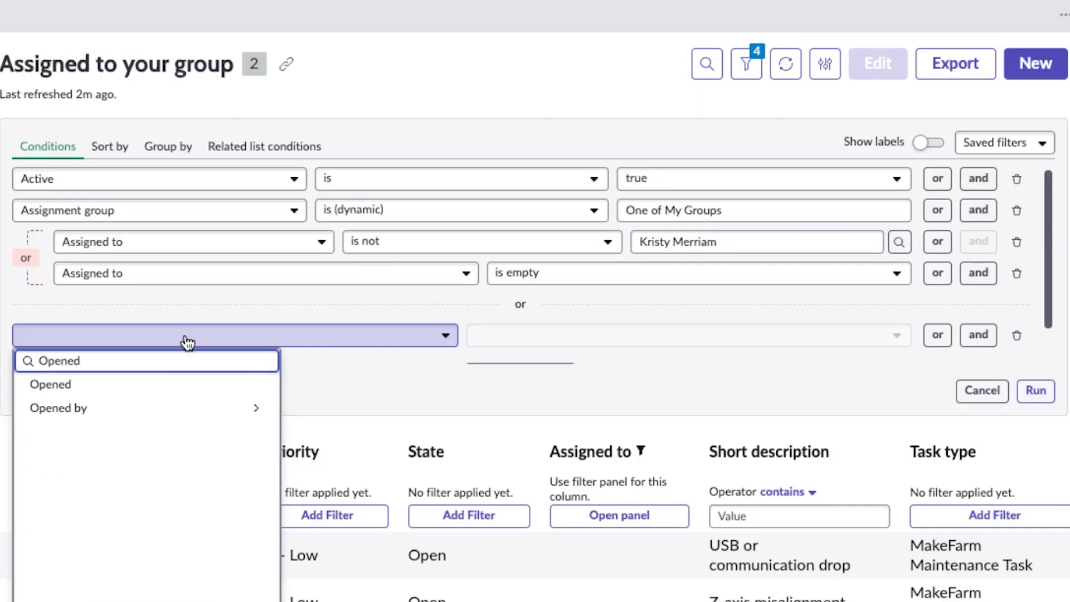
click(154, 386)
click(678, 337)
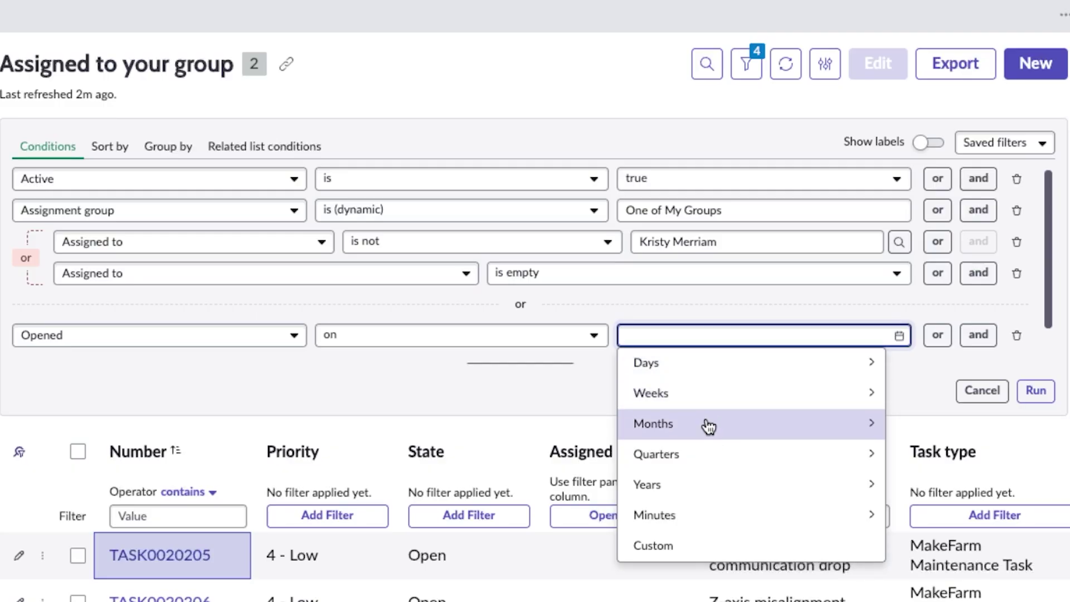
click(707, 424)
click(709, 397)
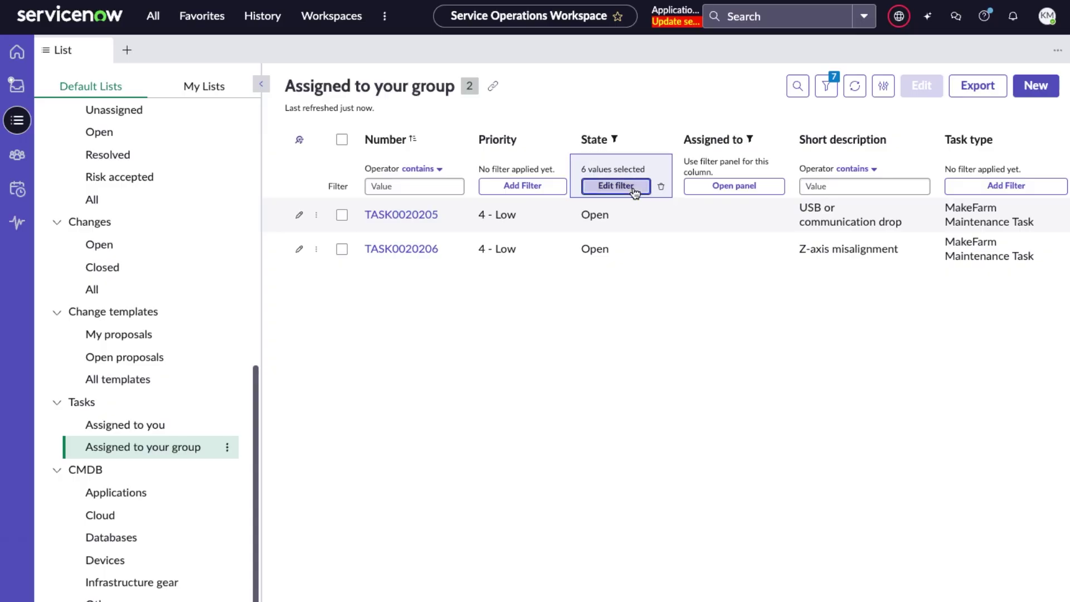
click(644, 190)
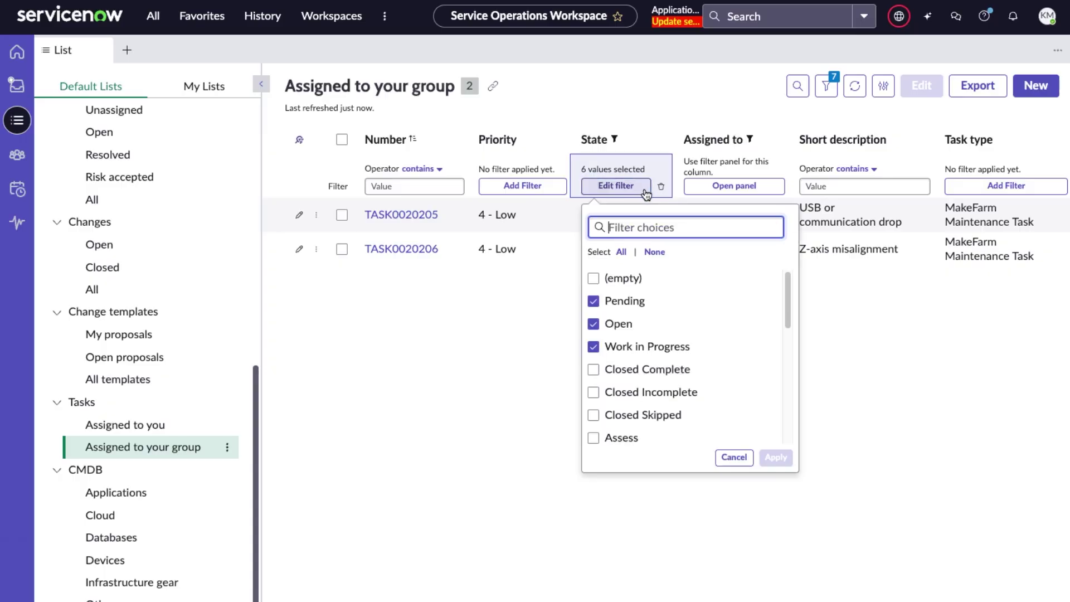
scroll(731, 294, down, 5)
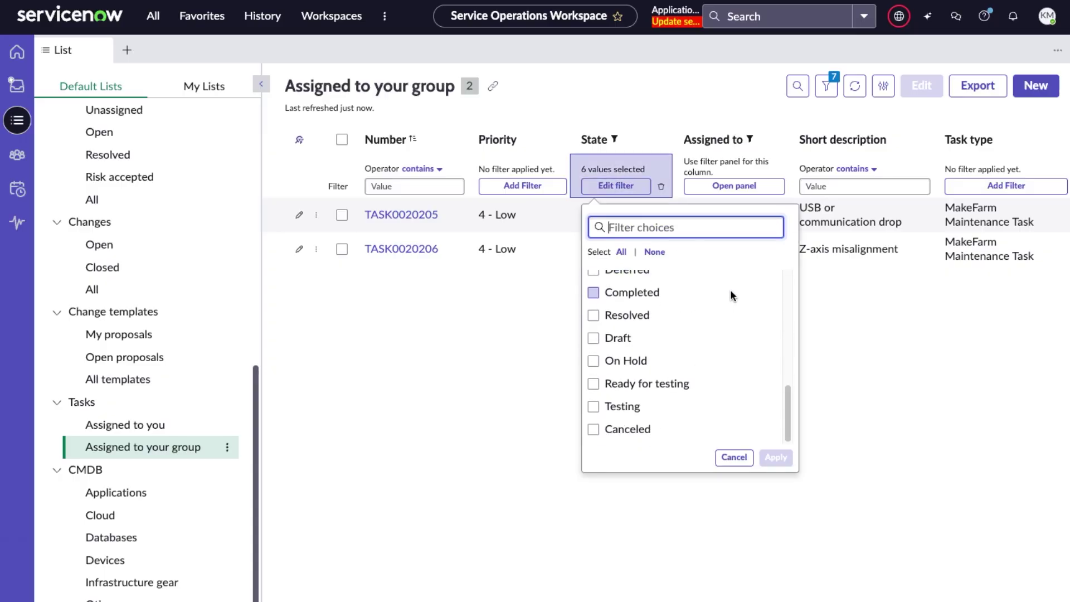